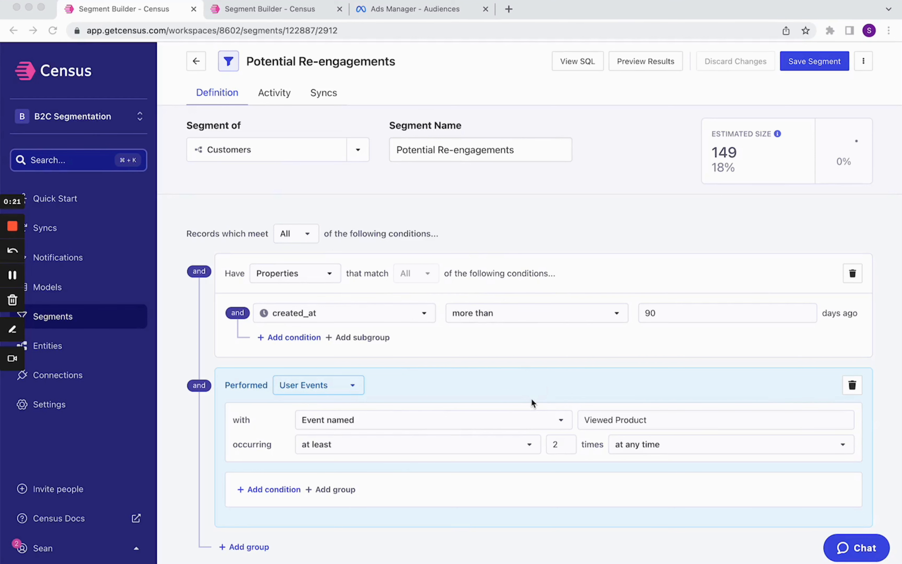
Step: Add a new entity to the entity library using public.purchase_history as its data source
scroll(531, 398, "down", 1)
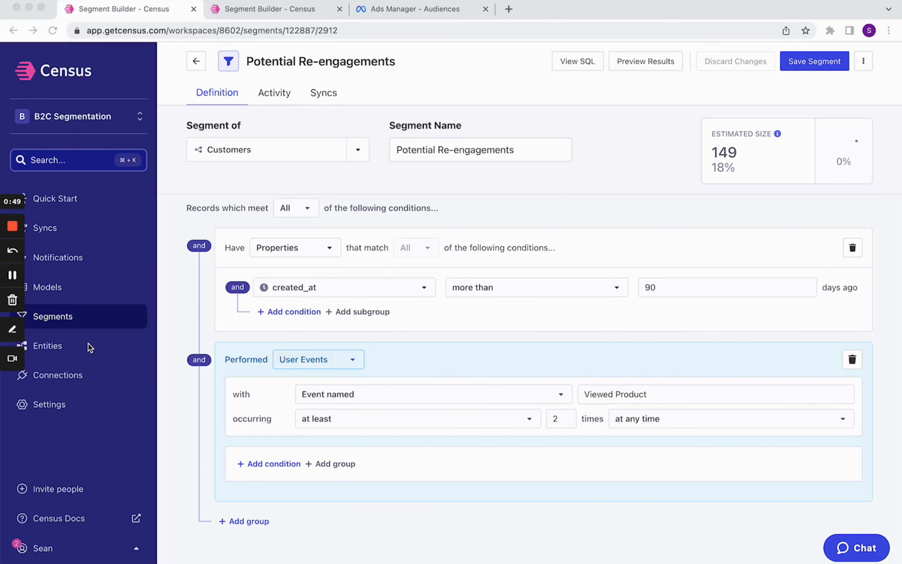
left_click(47, 346)
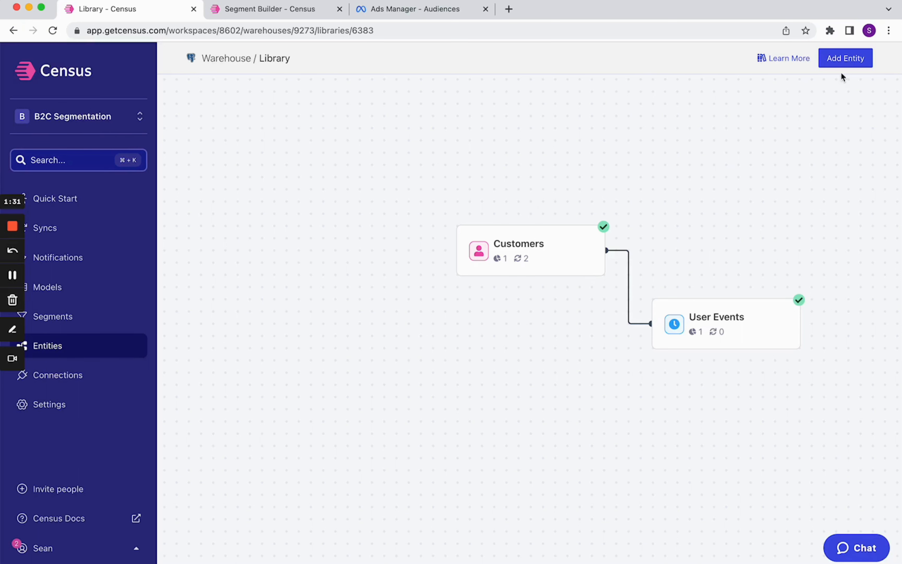
left_click(843, 60)
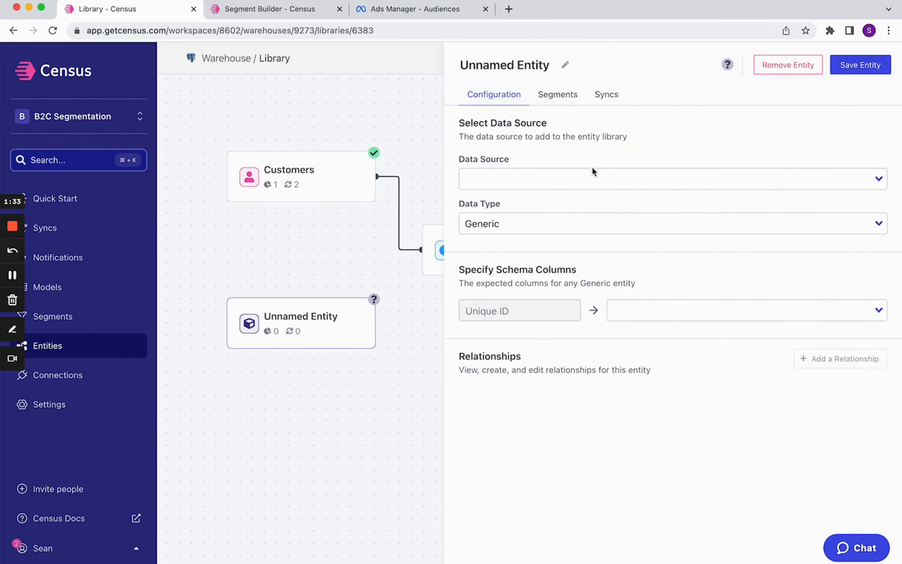
left_click(570, 186)
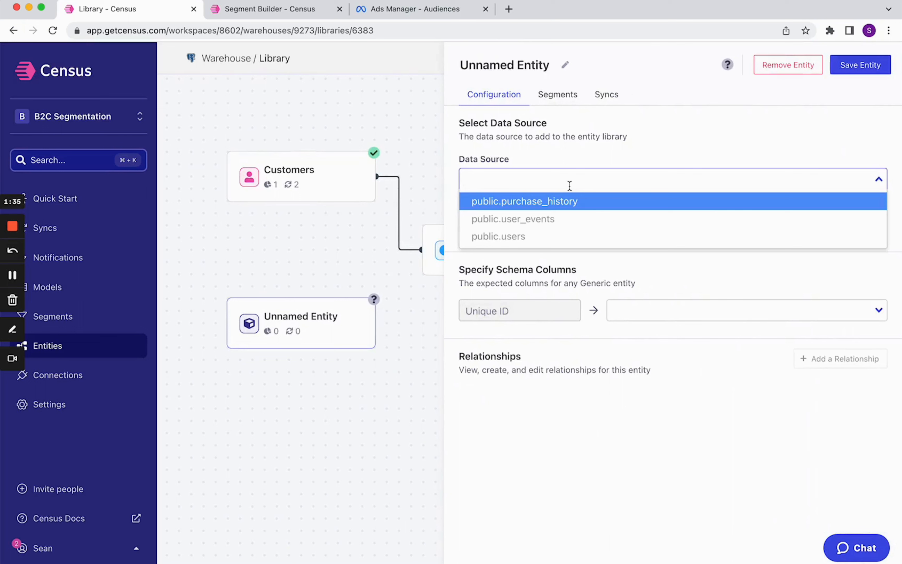
left_click(559, 206)
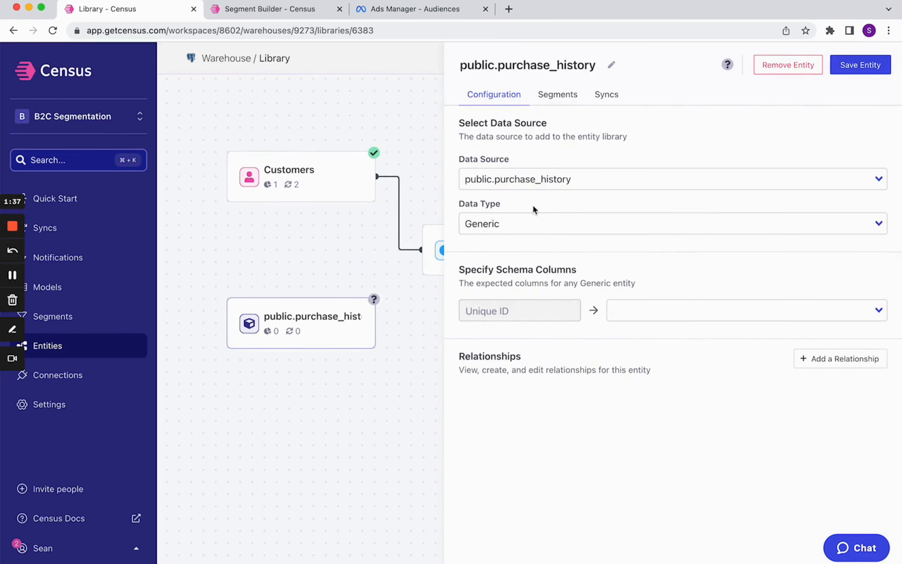
Step: Keep the entity's data type Generic and map its Unique ID column to order_id
left_click(501, 220)
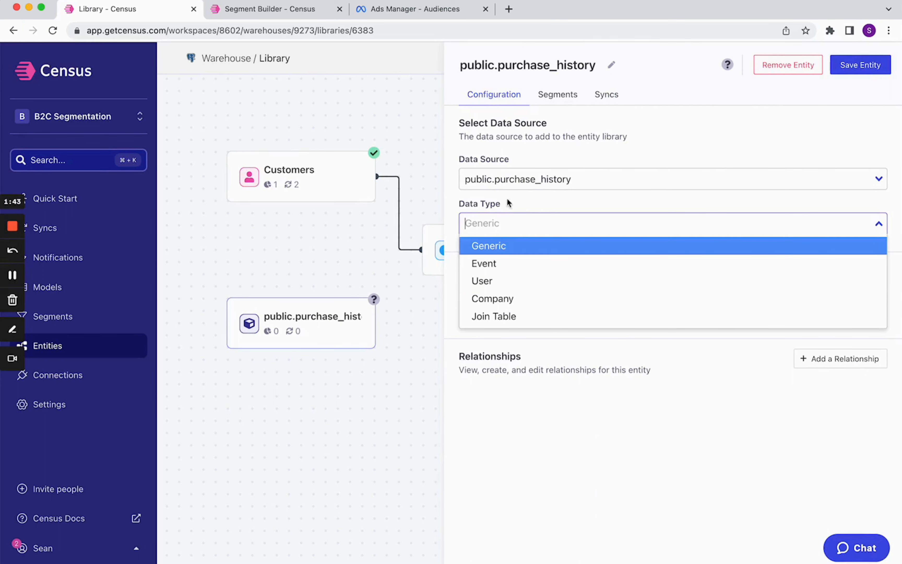
left_click(520, 196)
left_click(623, 308)
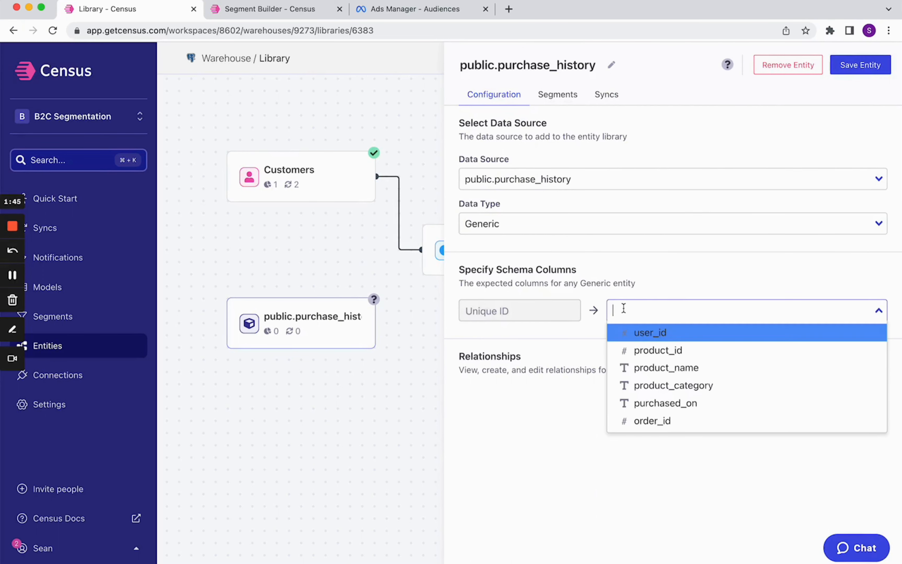
left_click(666, 420)
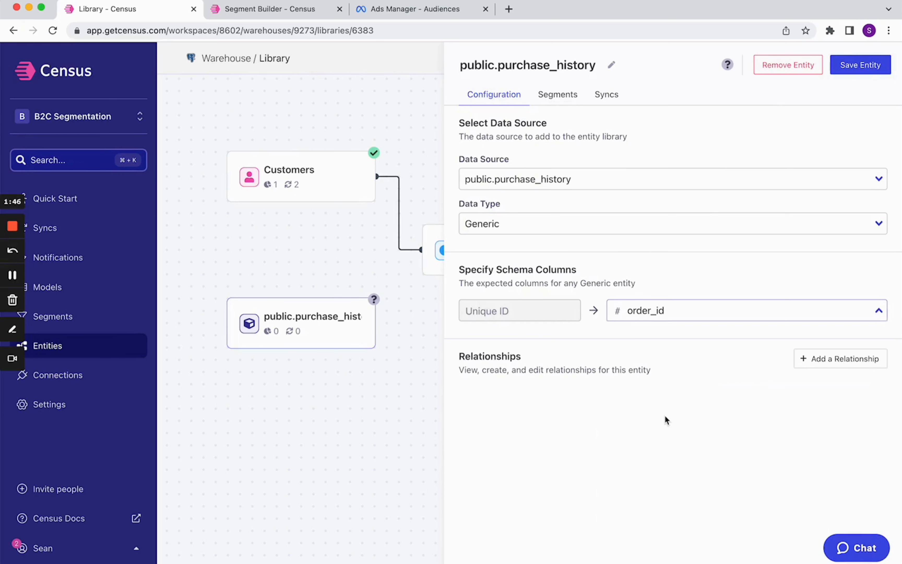
Step: Add a Many to One relationship from public.purchase_history to the Customers entity
left_click(812, 356)
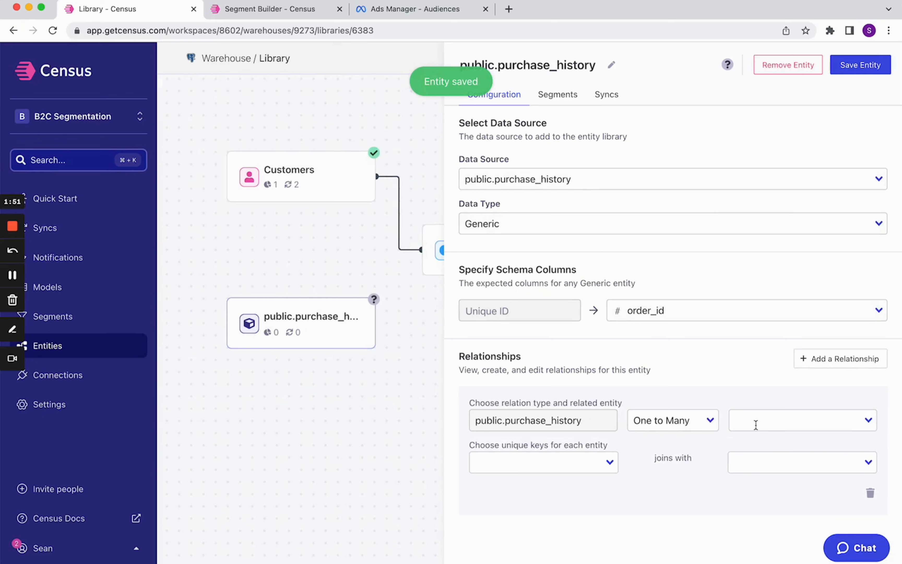
left_click(690, 414)
left_click(683, 459)
left_click(757, 423)
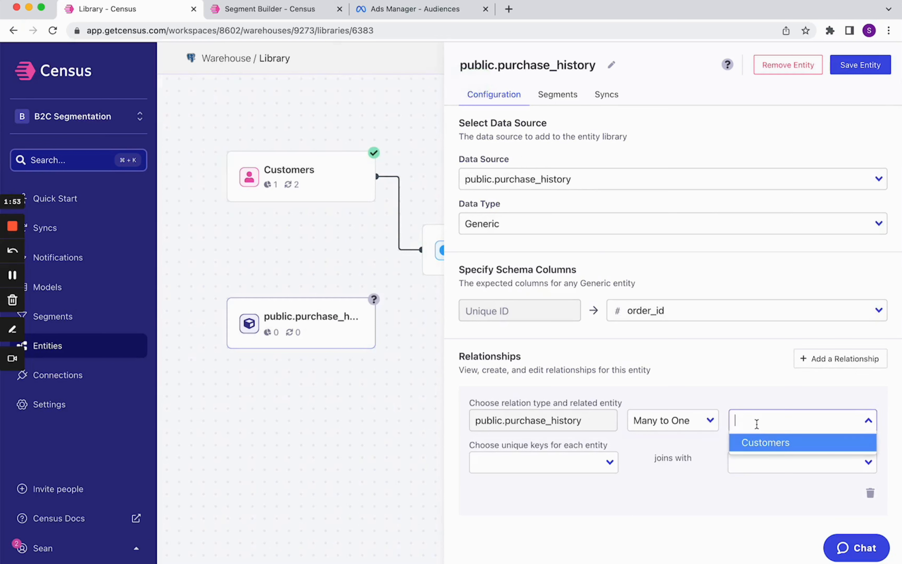
left_click(762, 444)
Step: Join the relationship on user_id with Customers' id, then save the entity
left_click(566, 473)
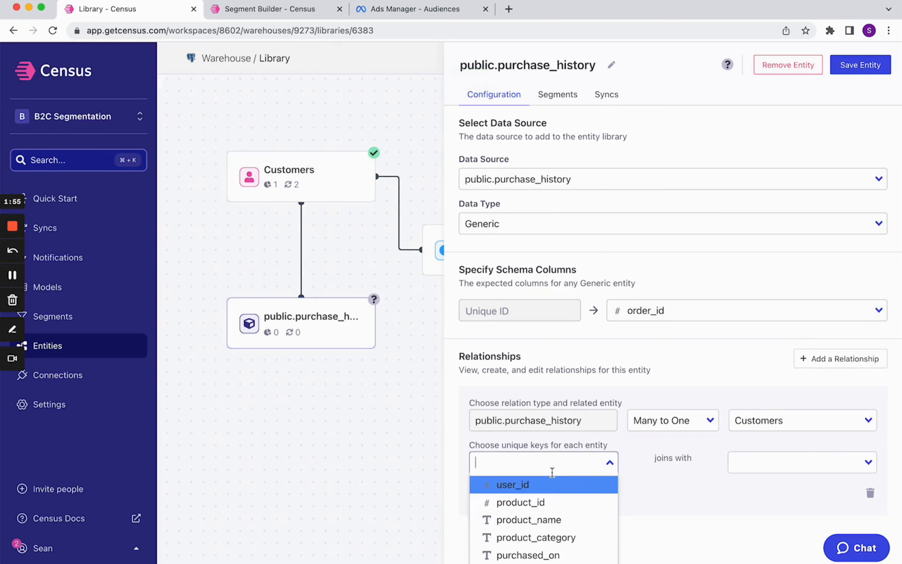
left_click(548, 485)
left_click(775, 454)
left_click(771, 486)
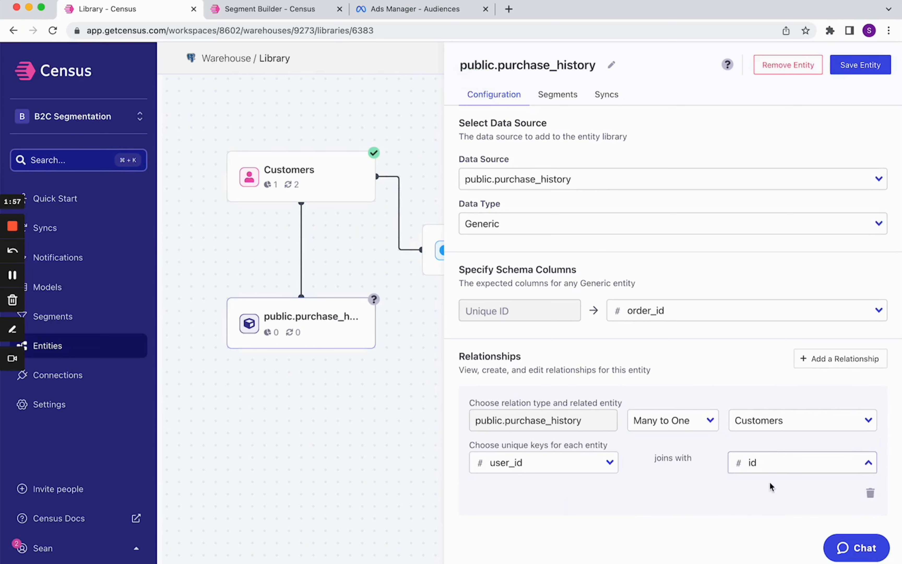
left_click(869, 67)
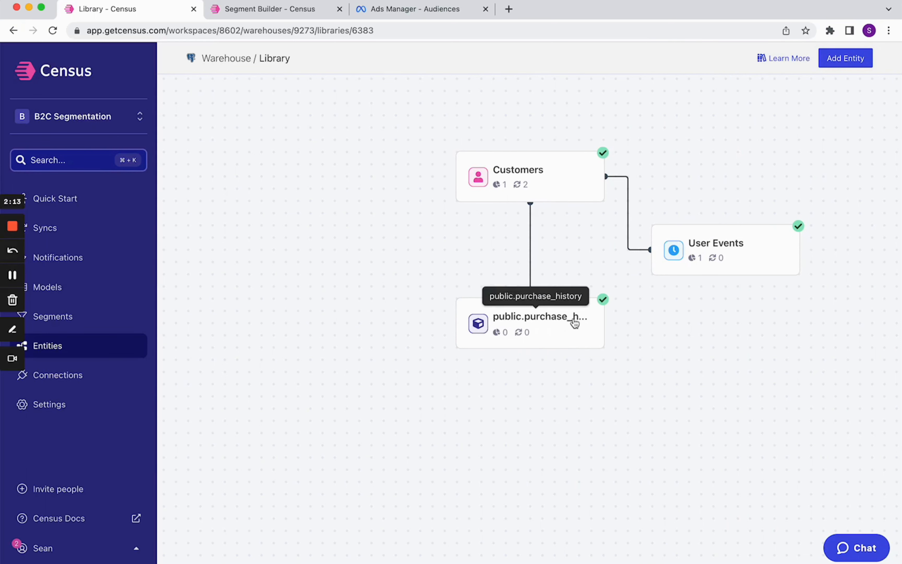
Step: Create a new segment of Customers named VIPs
left_click(93, 319)
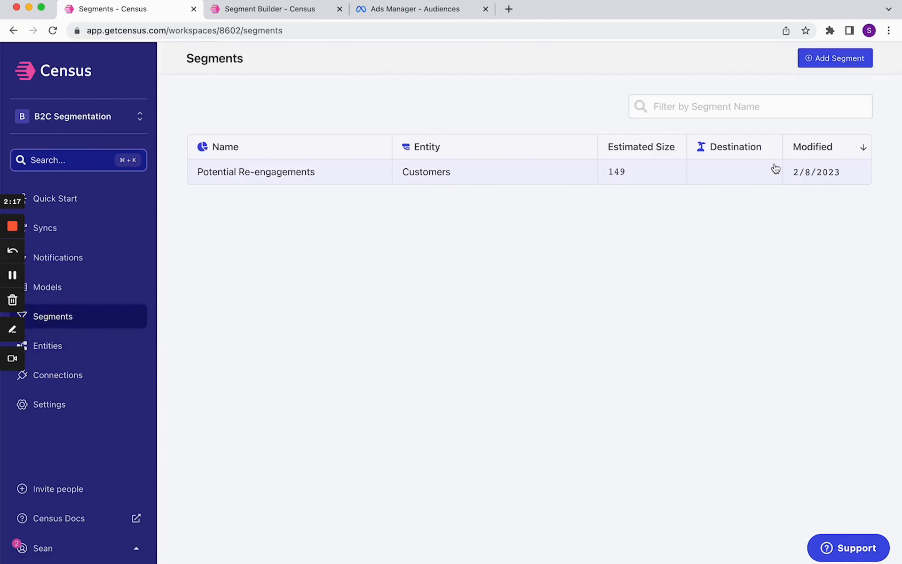
left_click(840, 59)
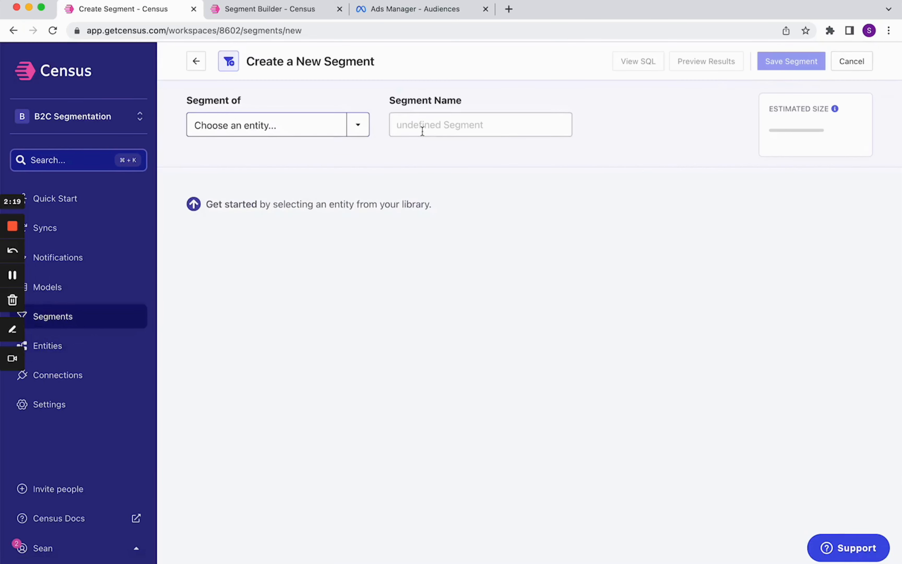
left_click(323, 125)
left_click(312, 156)
left_click(456, 127)
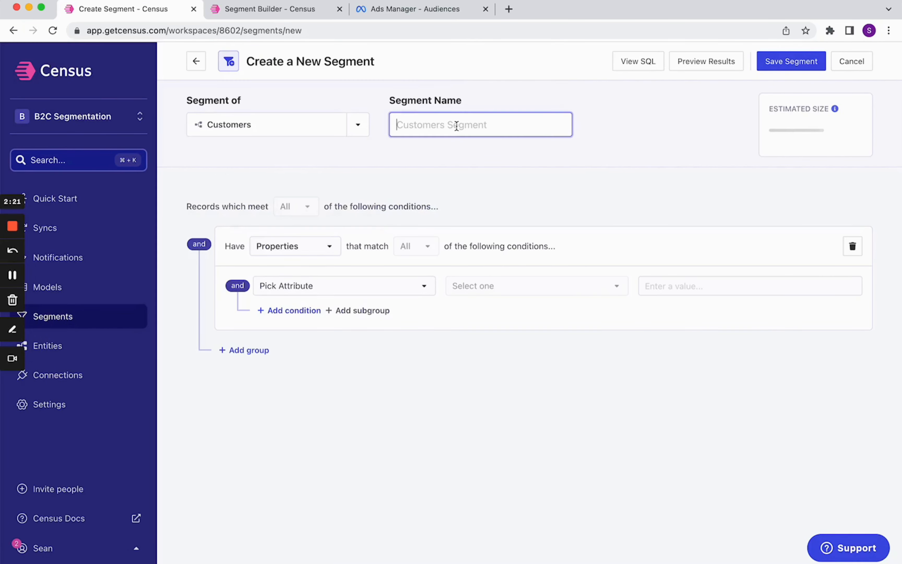
type("VIPs")
Step: Set the first condition to email is not blank
left_click(358, 293)
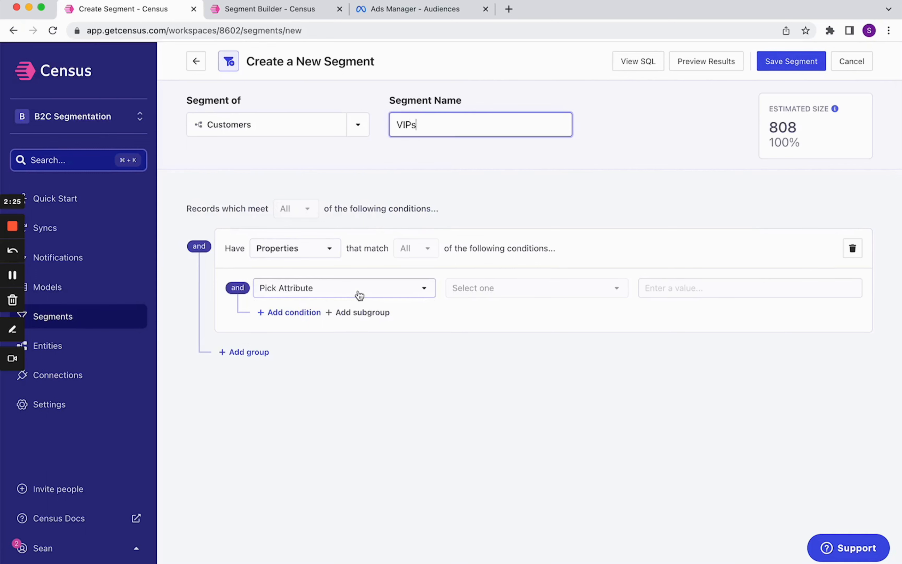
left_click(340, 399)
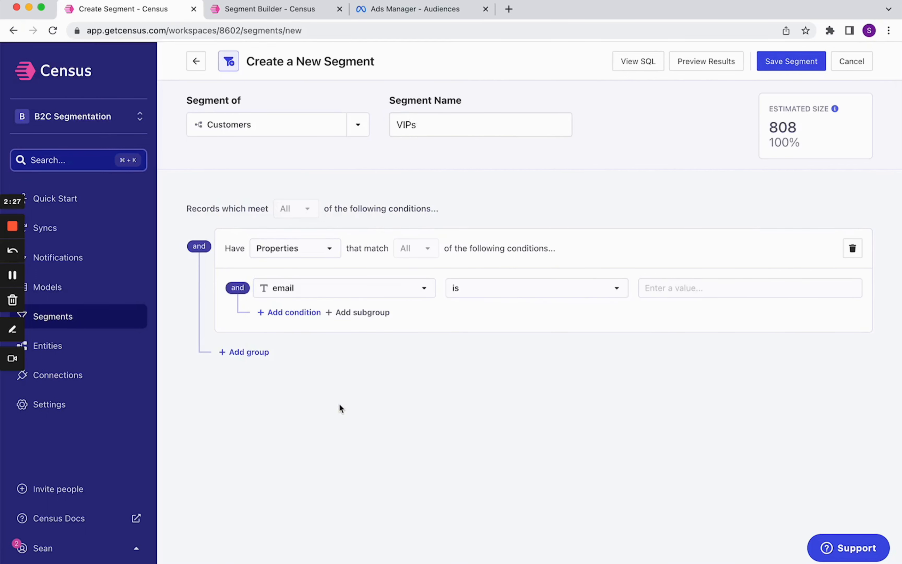
left_click(508, 289)
left_click(506, 452)
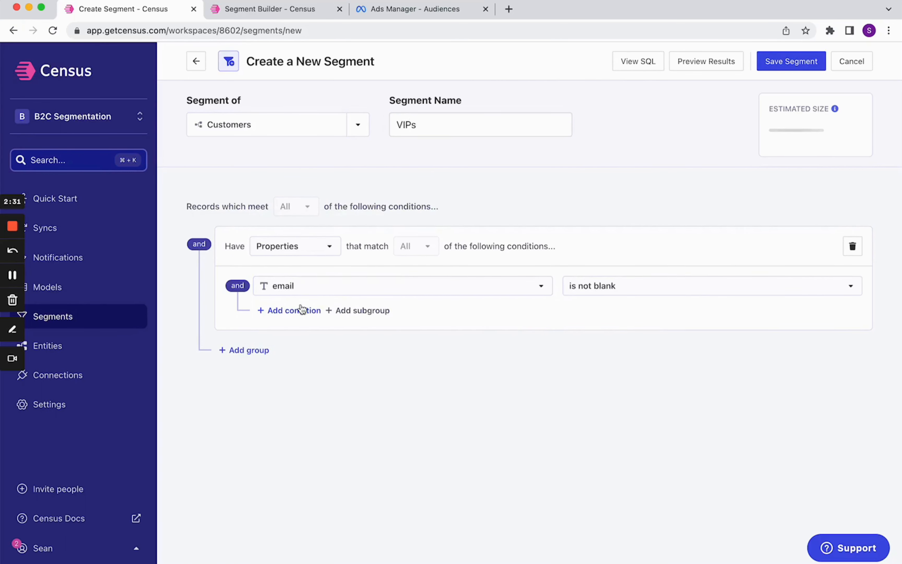
Step: Add a condition that created_at is less than 90 days ago
left_click(294, 310)
left_click(292, 313)
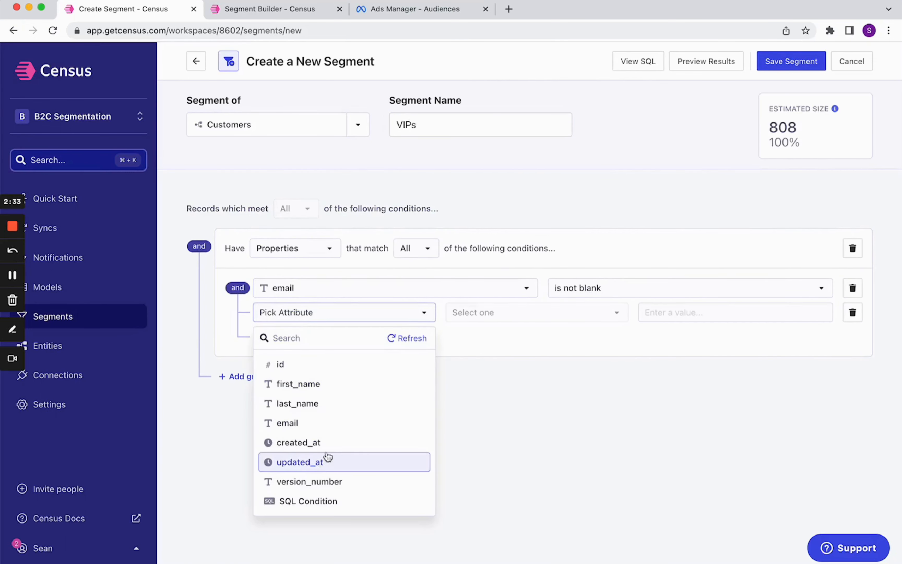
left_click(320, 445)
left_click(519, 309)
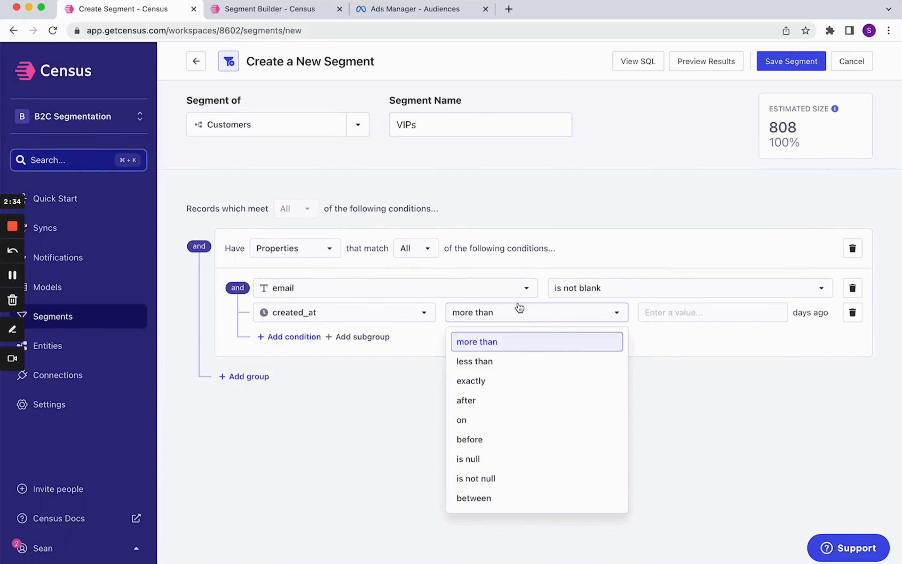
left_click(522, 368)
left_click(725, 316)
type("90")
left_click(622, 392)
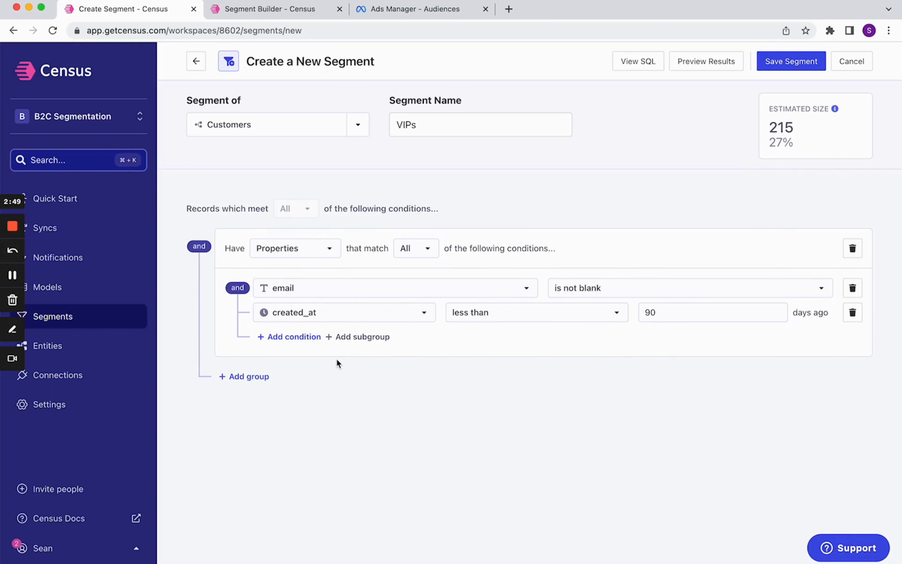
Step: View the segment's generated SQL query
left_click(644, 64)
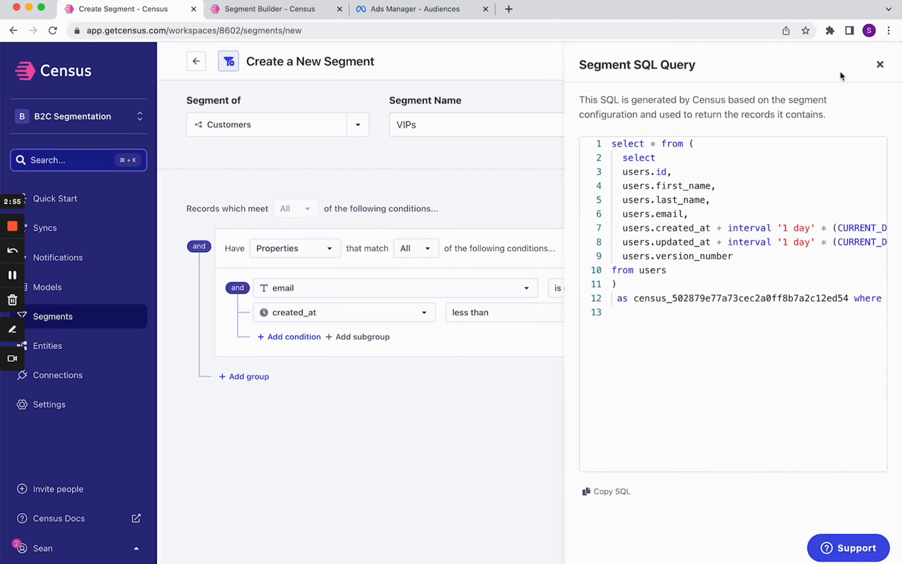
left_click(876, 66)
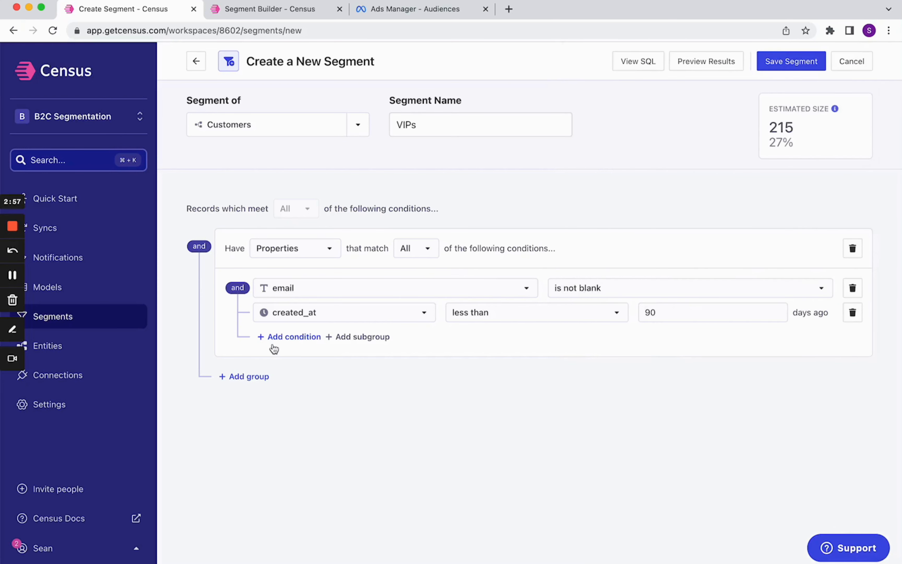
left_click(291, 338)
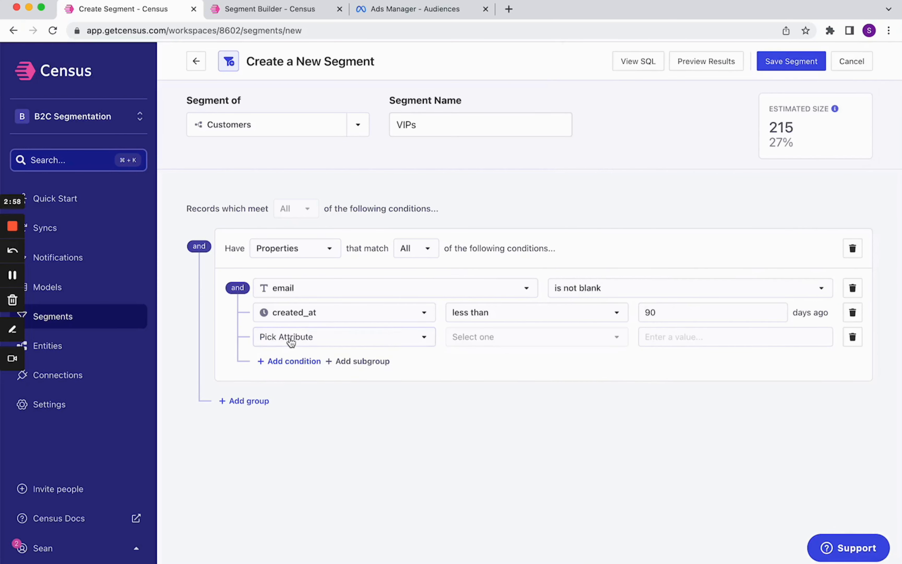
left_click(307, 337)
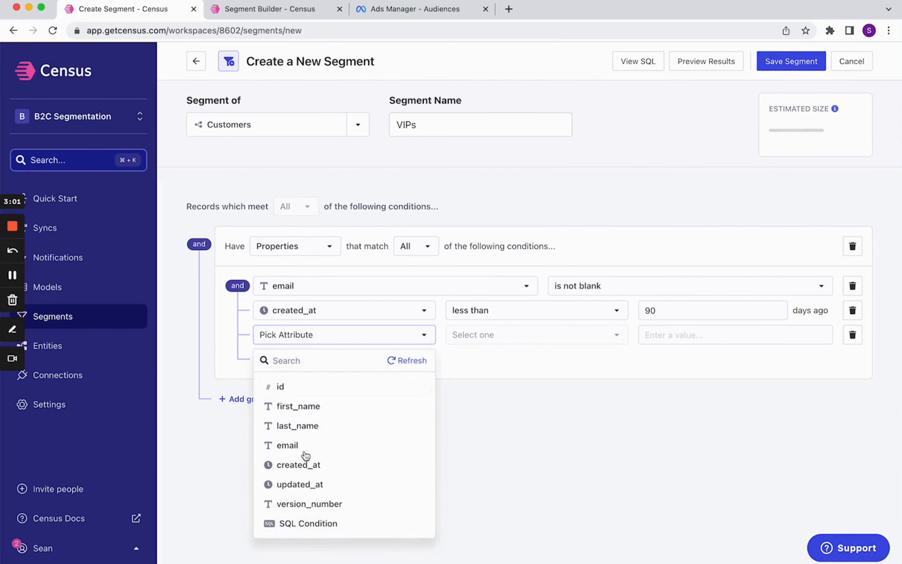
left_click(306, 523)
left_click(538, 337)
type("w")
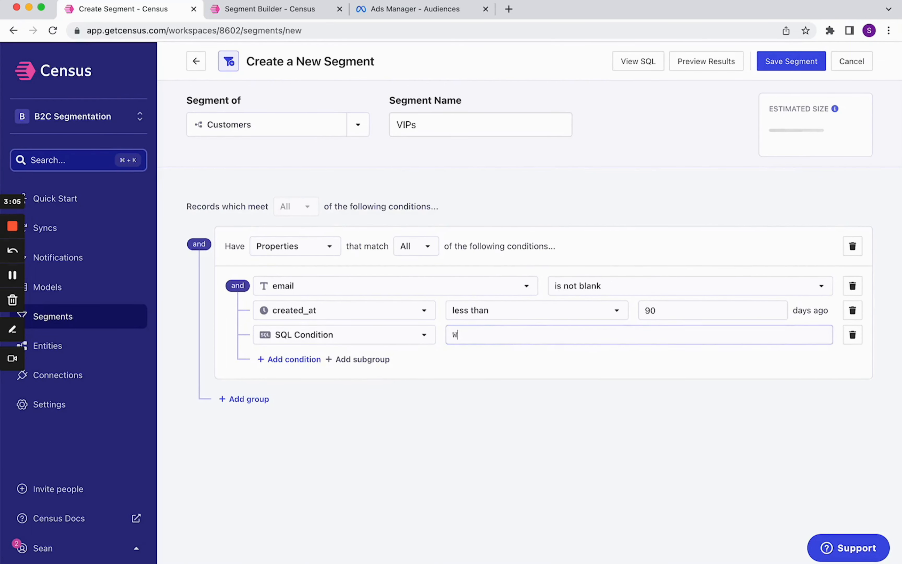
type("PLIT")
key("BackSpace")
left_click(853, 340)
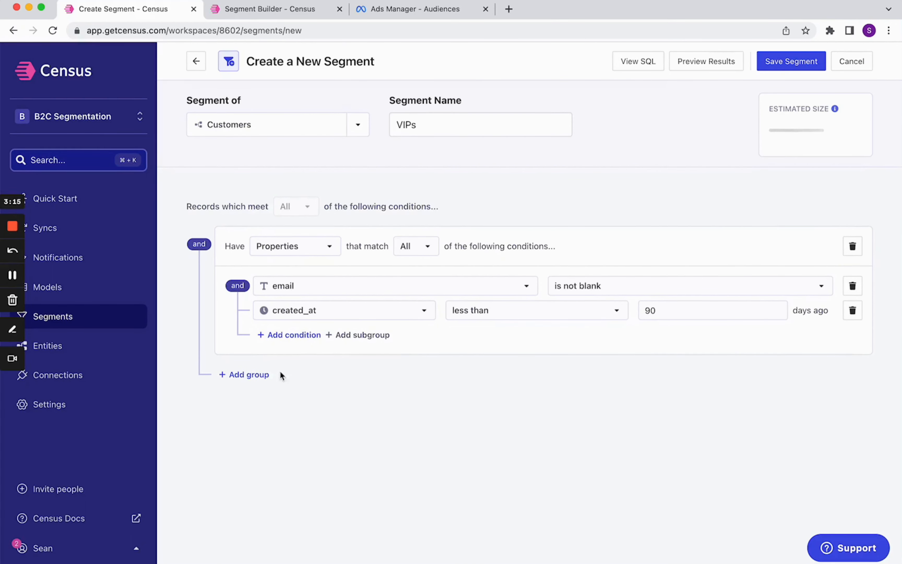
Step: Add a public.purchase_history group requiring product_category is outdoors
left_click(255, 375)
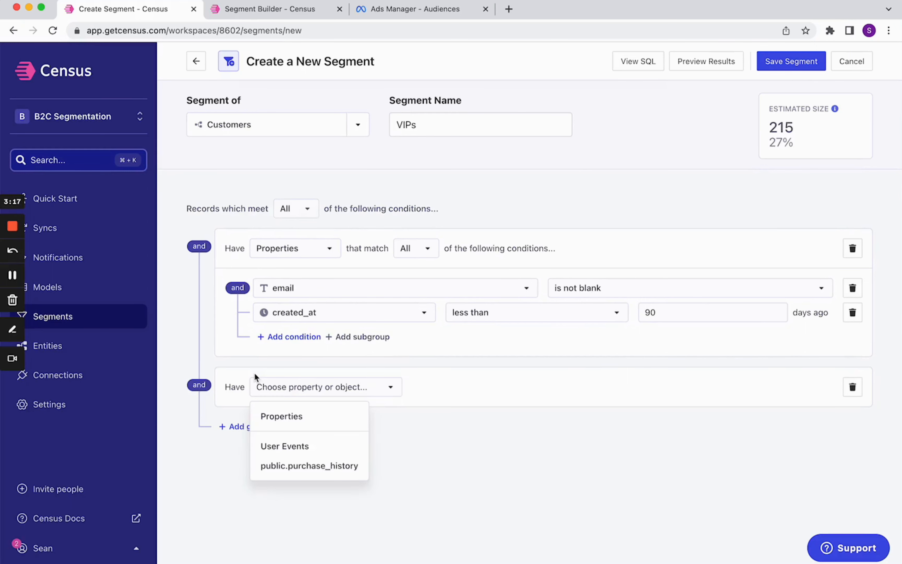
left_click(331, 476)
scroll(411, 425, "down", 2)
left_click(428, 409)
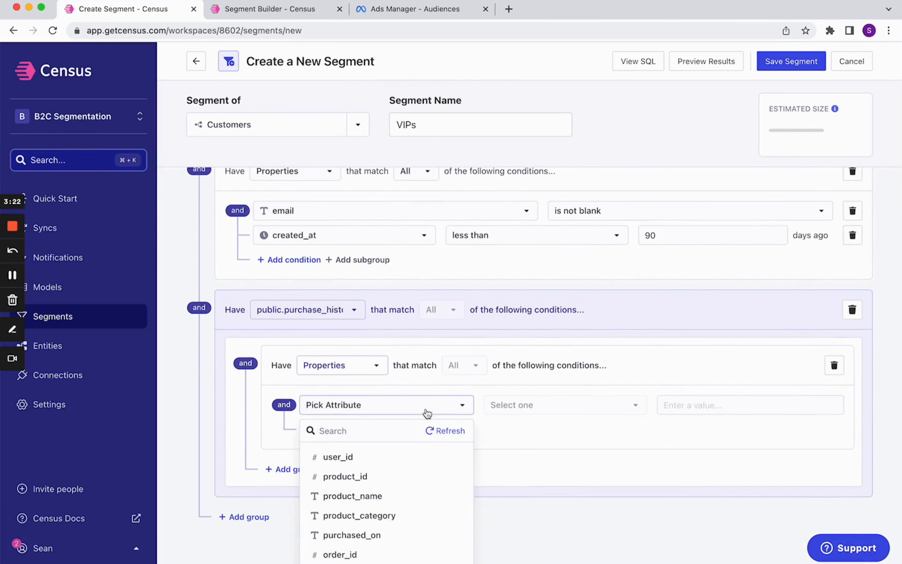
left_click(401, 517)
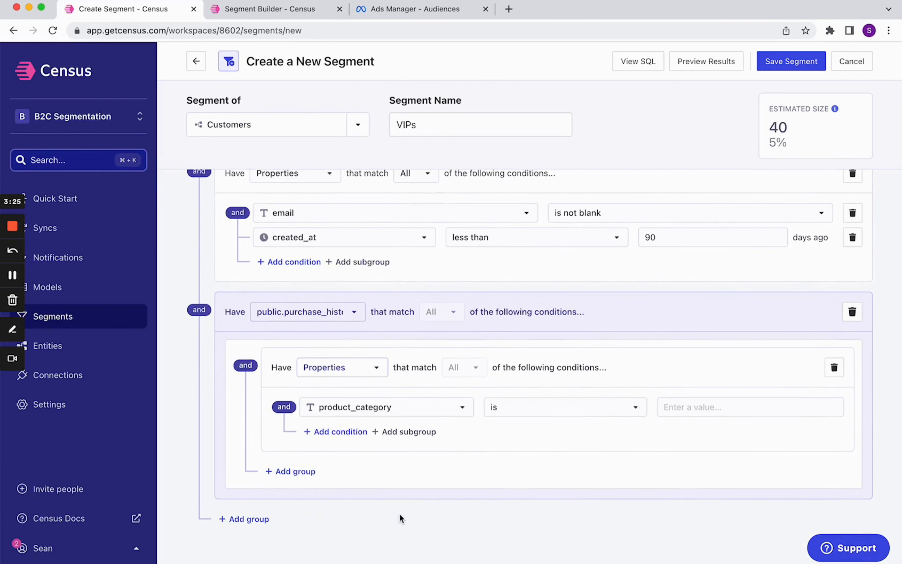
left_click(697, 407)
type("out")
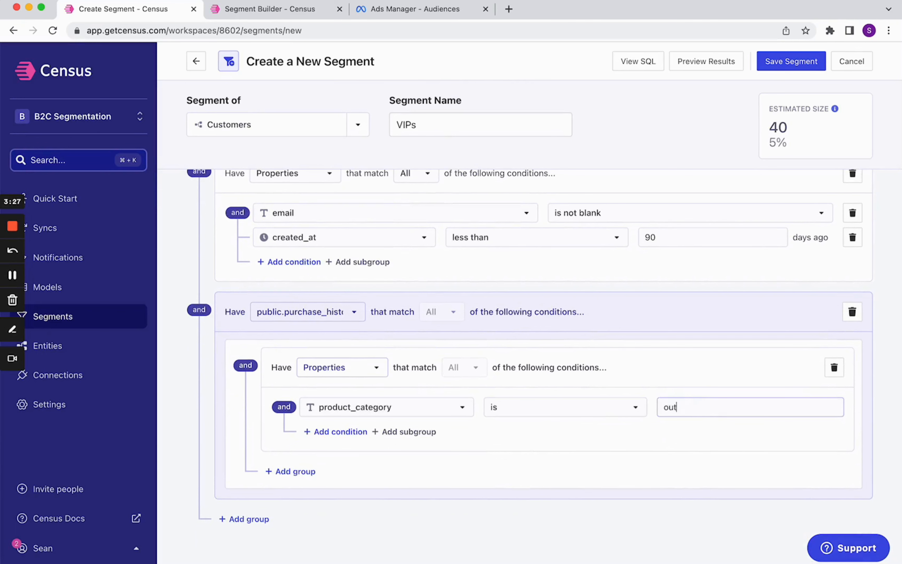
type("doors")
left_click(596, 483)
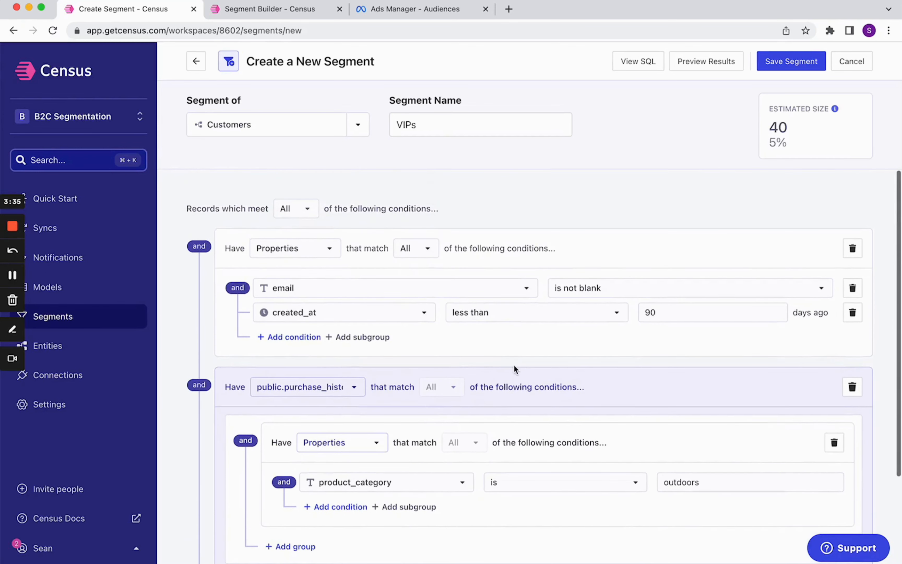
Step: Add another condition group for performed User Events
scroll(514, 367, "down", 3)
left_click(246, 475)
left_click(315, 506)
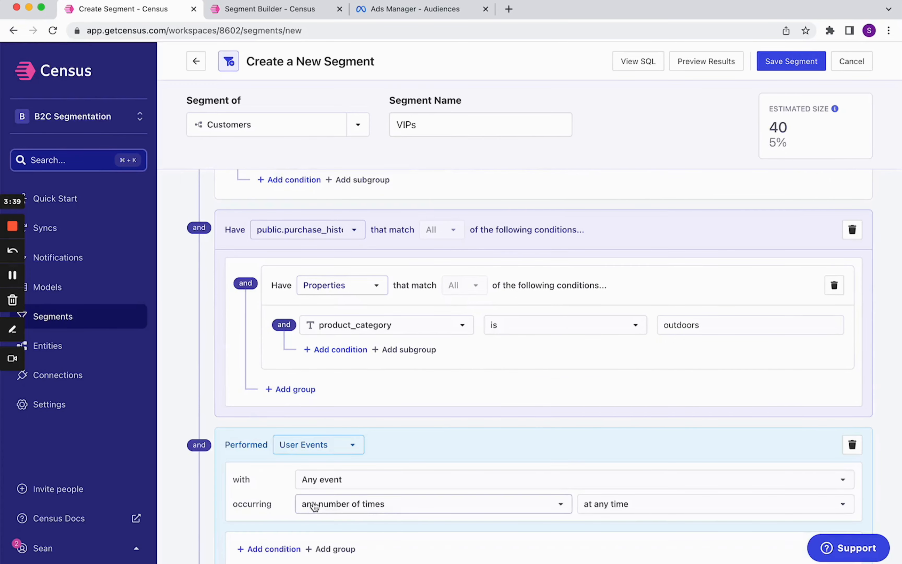
scroll(312, 505, "down", 3)
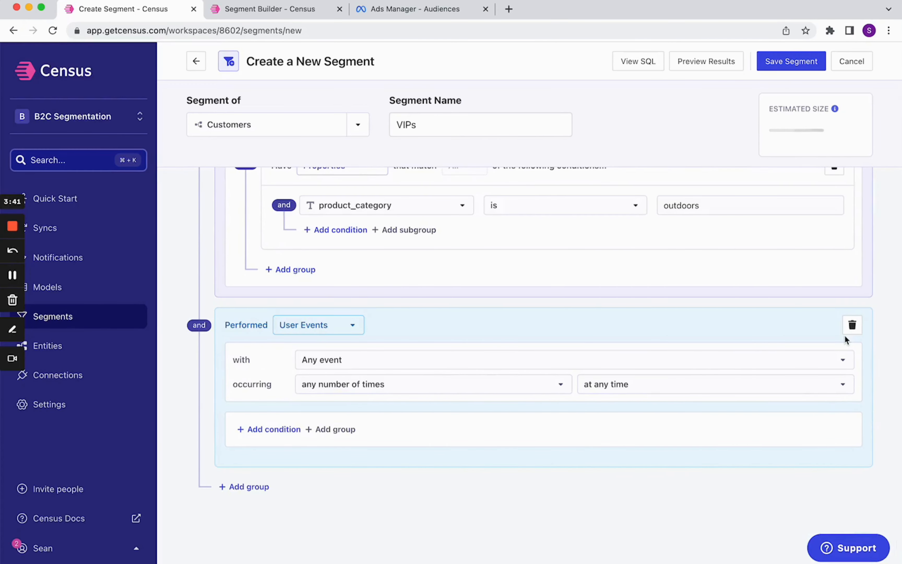
Step: Delete the performed User Events condition group and save the VIPs segment
left_click(852, 325)
scroll(854, 332, "up", 3)
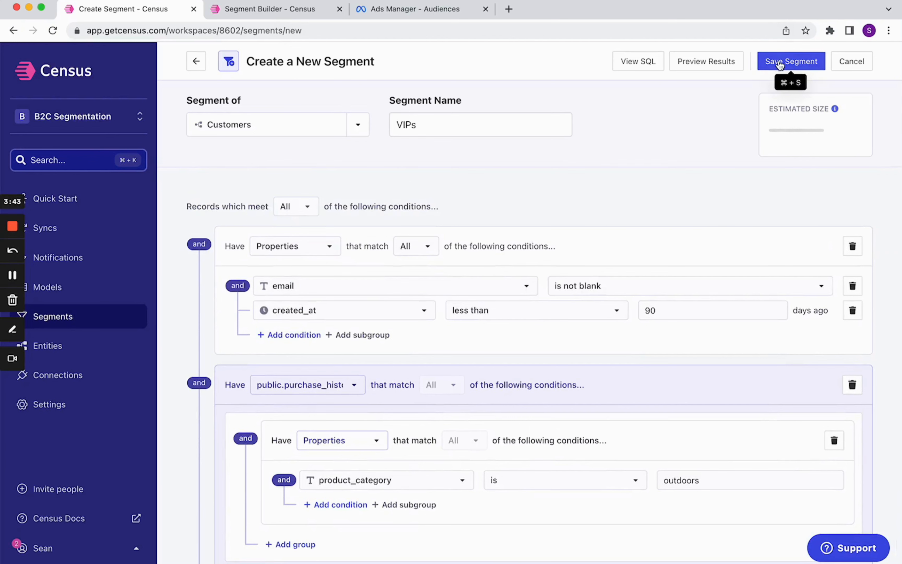
left_click(779, 61)
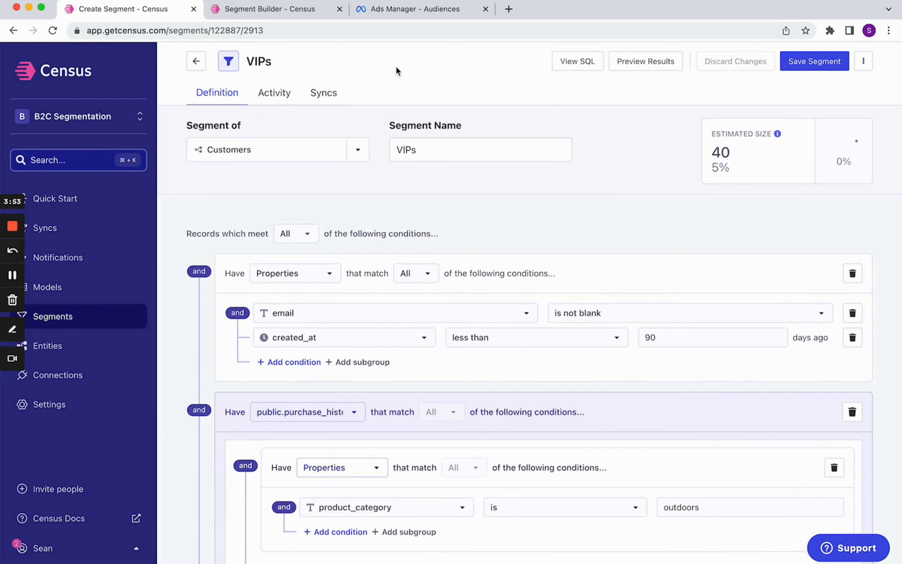
Step: Review the VIPs segment's activity history and compare it with the High Value Users segment in the other tab
left_click(276, 97)
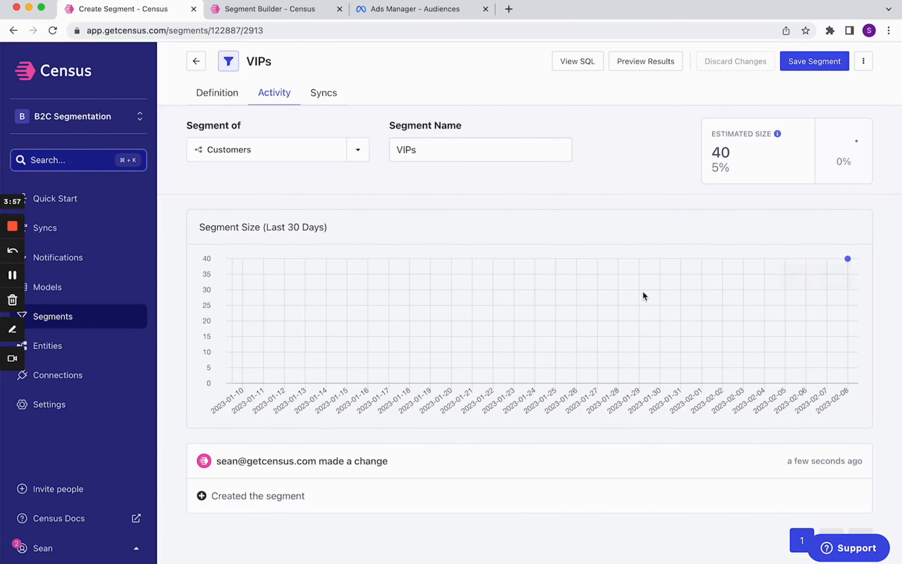
left_click(309, 15)
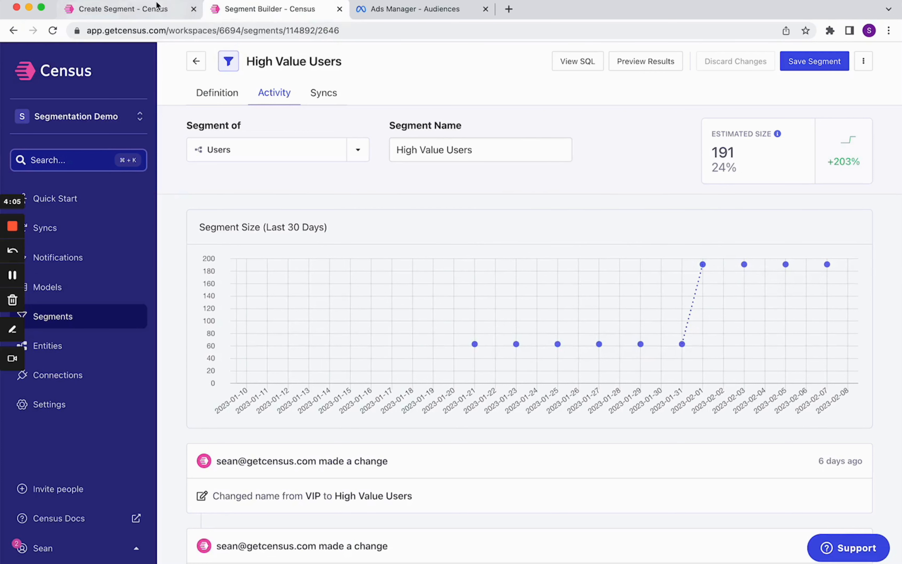
left_click(159, 15)
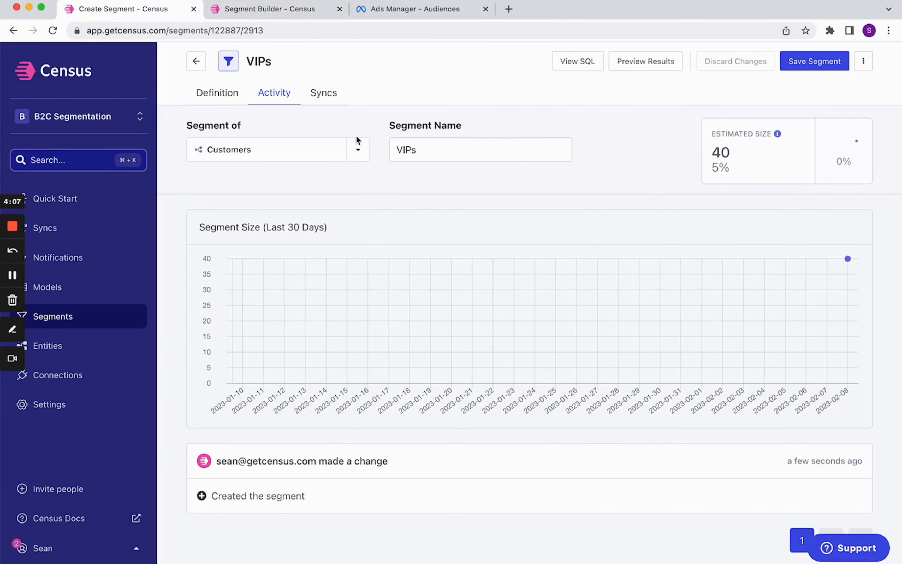
Step: Create a quick sync of the VIPs segment from the Facebook Ads Custom Audience template
left_click(324, 93)
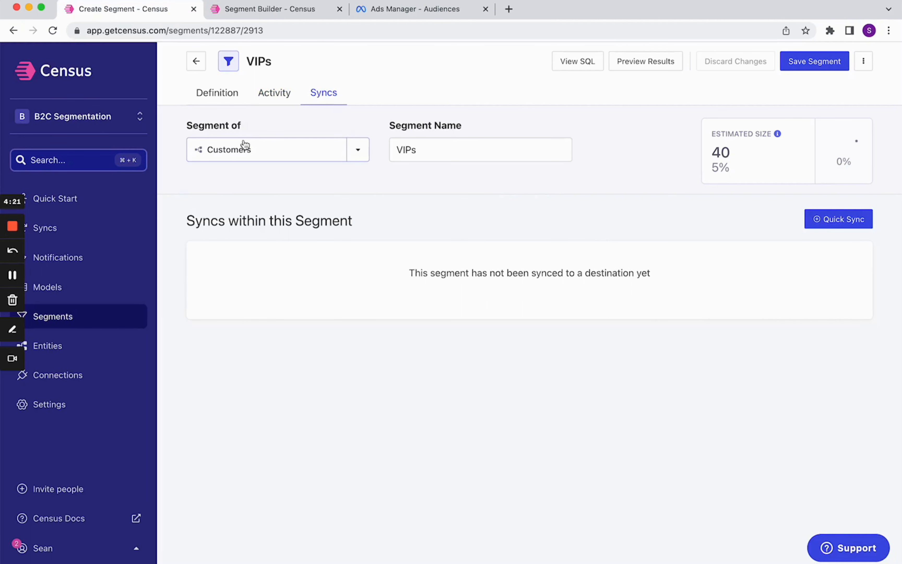
left_click(864, 225)
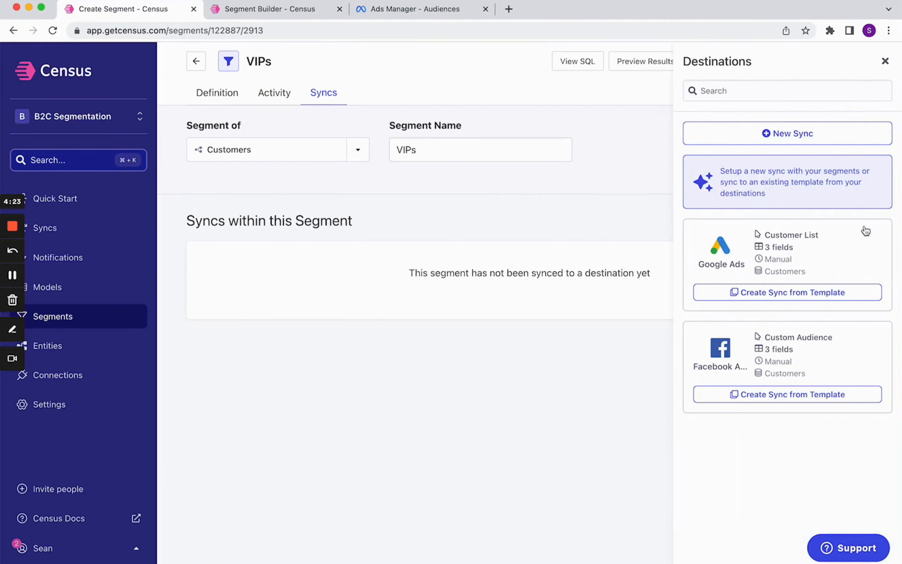
left_click(801, 395)
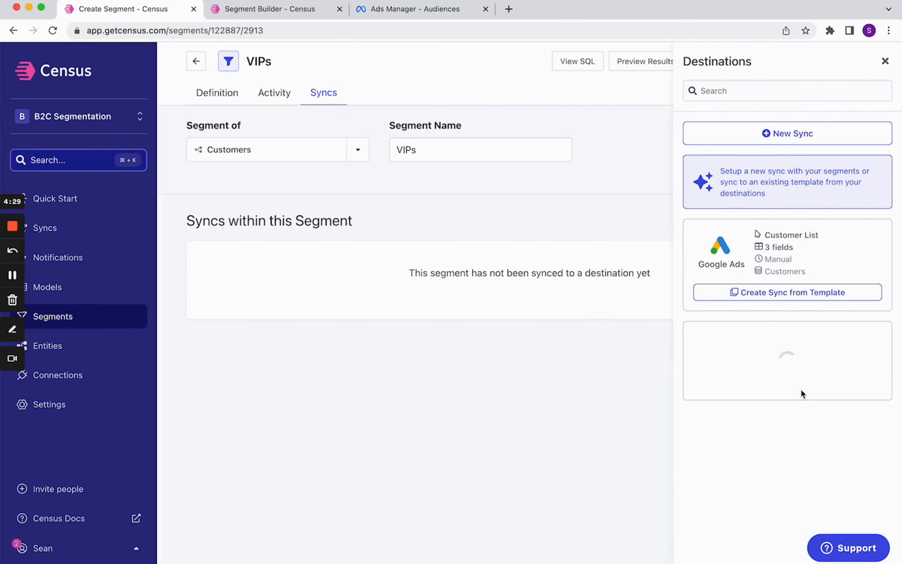
left_click(418, 261)
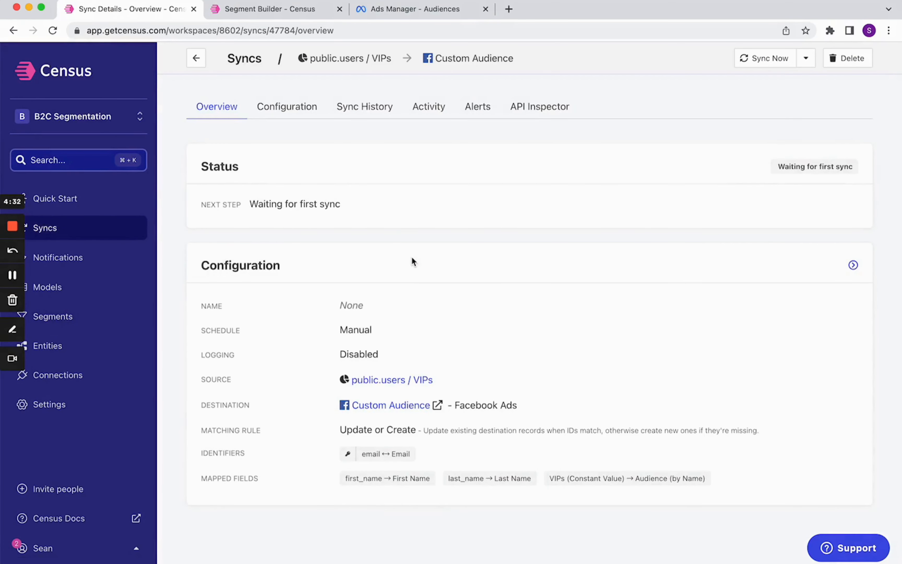
Step: Review the sync's configuration and run the sync now
left_click(290, 109)
scroll(536, 363, "down", 7)
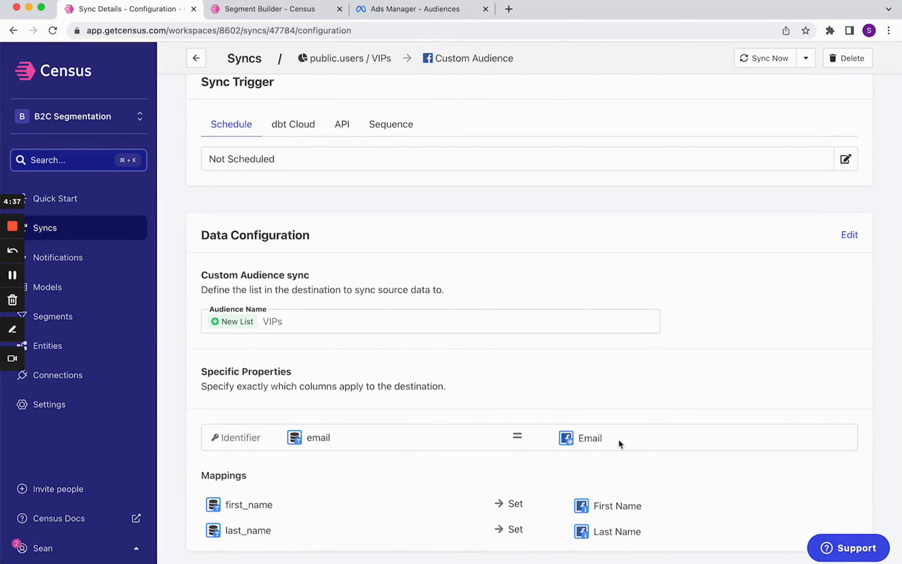
scroll(619, 439, "up", 7)
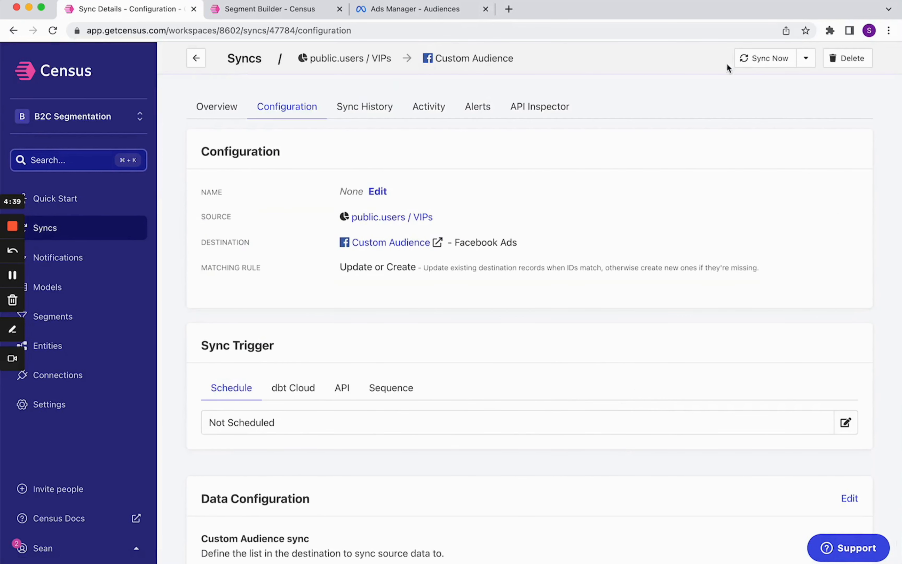
left_click(755, 58)
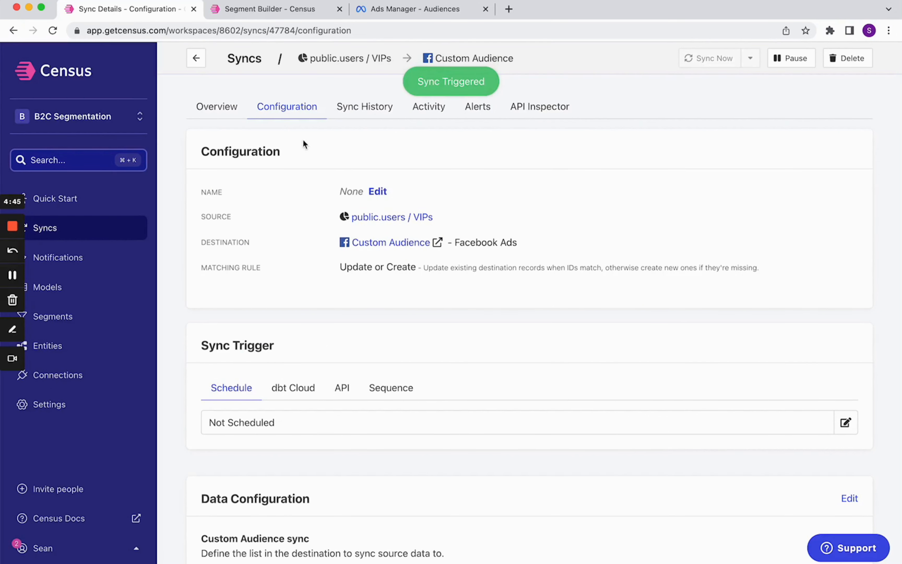
Step: Check the sync's status and reload the Facebook Ads Manager audience list to locate the VIPs audience
left_click(213, 111)
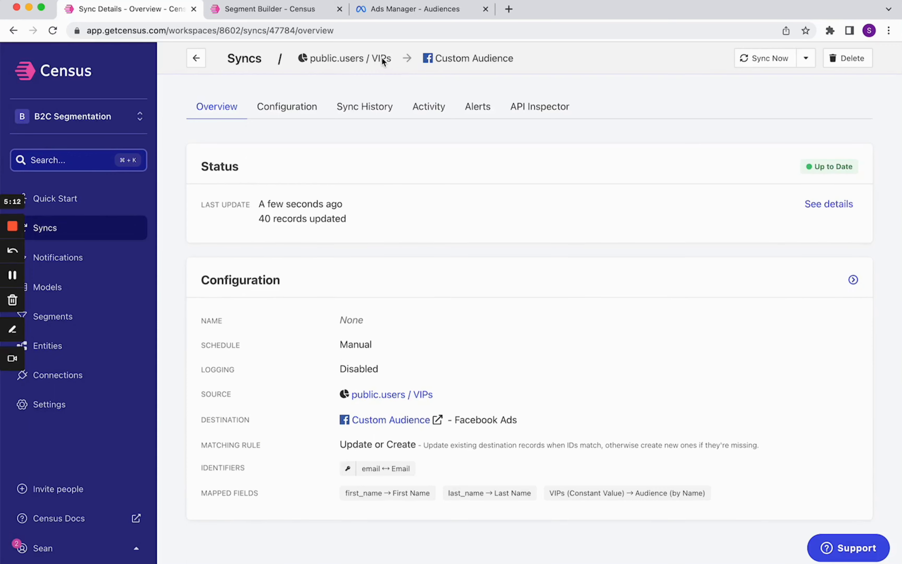
left_click(397, 14)
key("super+r")
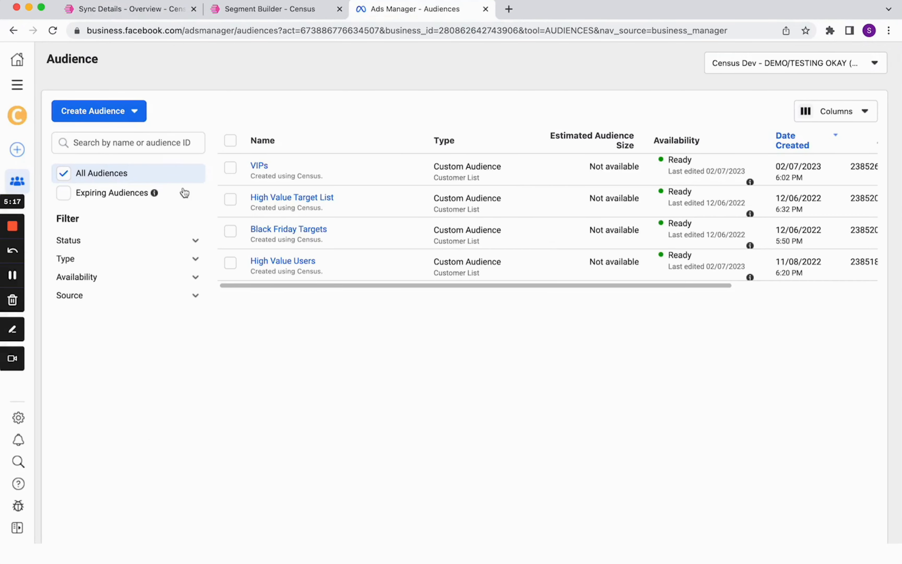
mouse_move(154, 193)
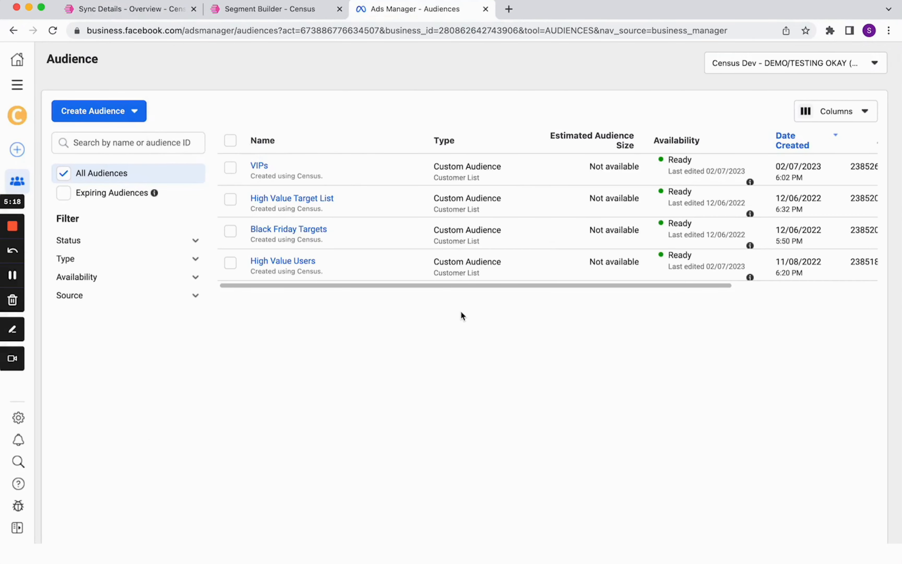